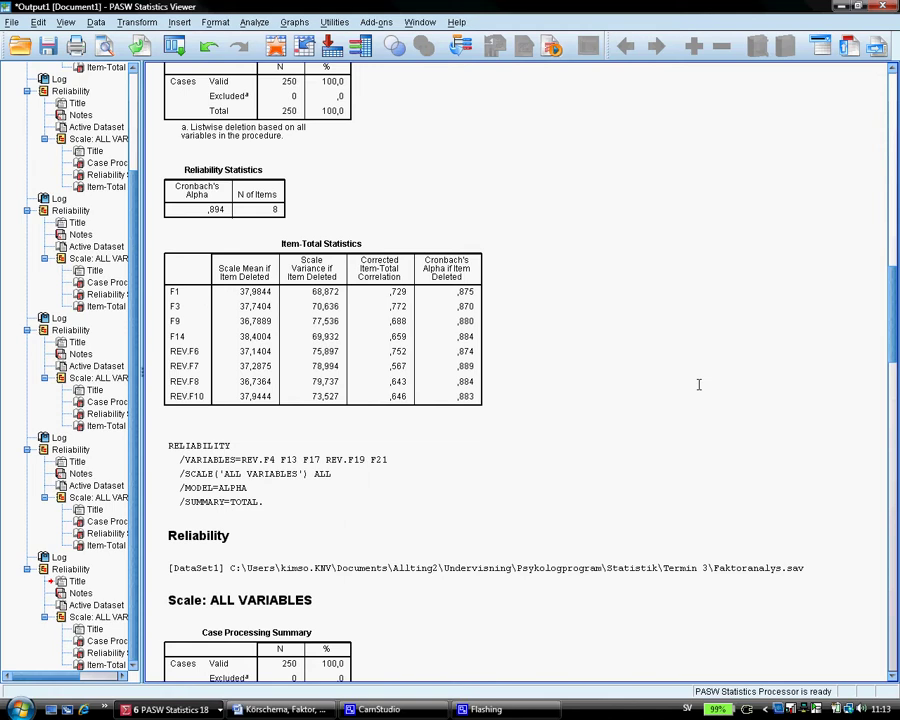
Reset the Compute Variable definition and name the target variable AFV.
{"action": "scroll", "coordinate": [683, 287], "scroll_direction": "up", "scroll_amount": 1}
{"action": "scroll", "coordinate": [683, 287], "scroll_direction": "up", "scroll_amount": 2}
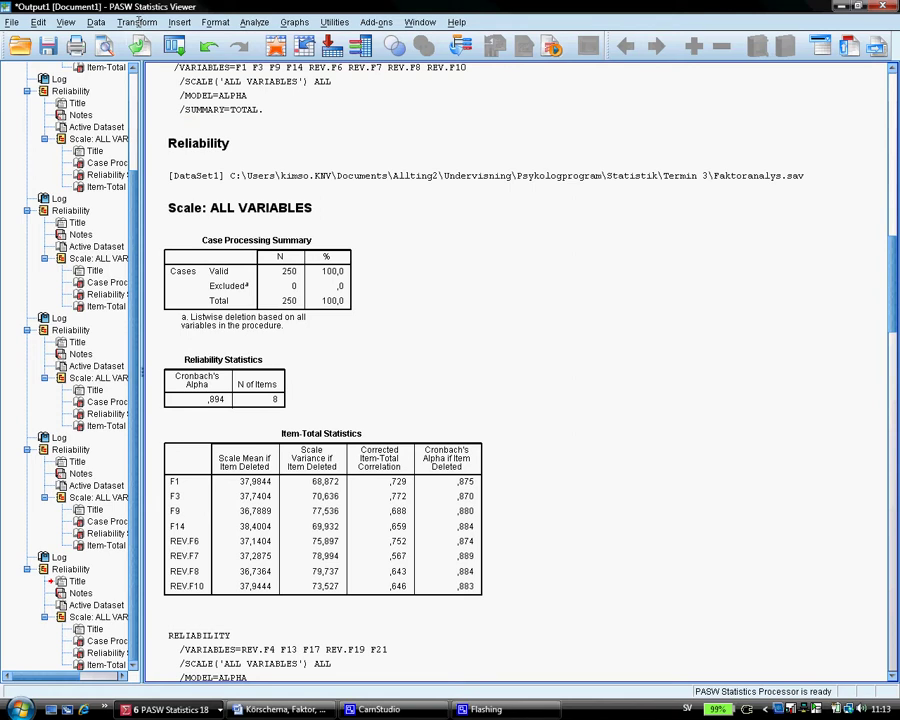
{"action": "left_click", "coordinate": [137, 22]}
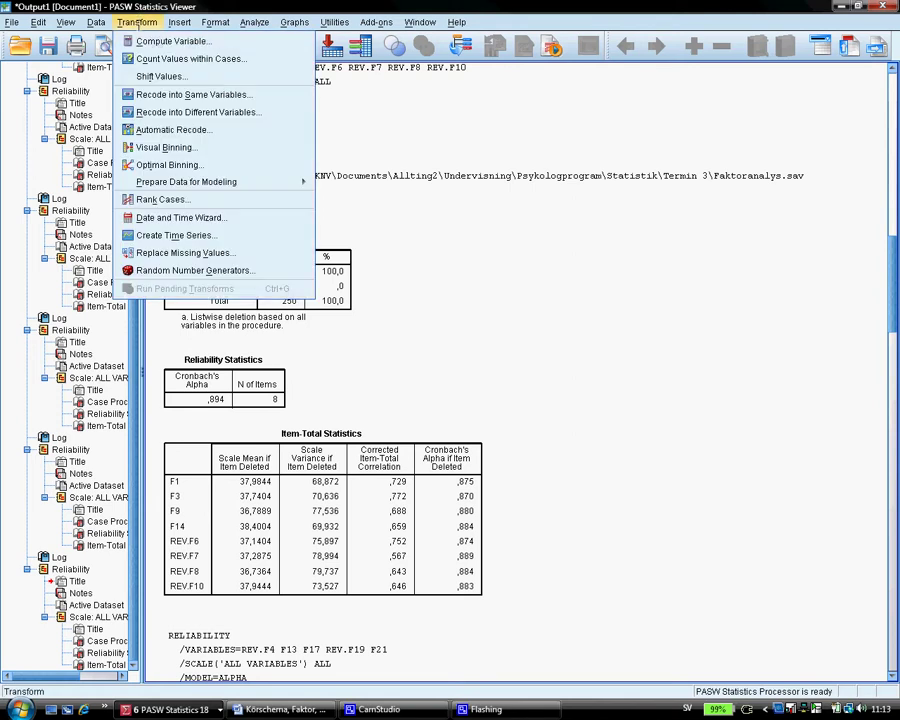
{"action": "left_click", "coordinate": [170, 41]}
{"action": "left_click_drag", "start_coordinate": [466, 166], "coordinate": [413, 45]}
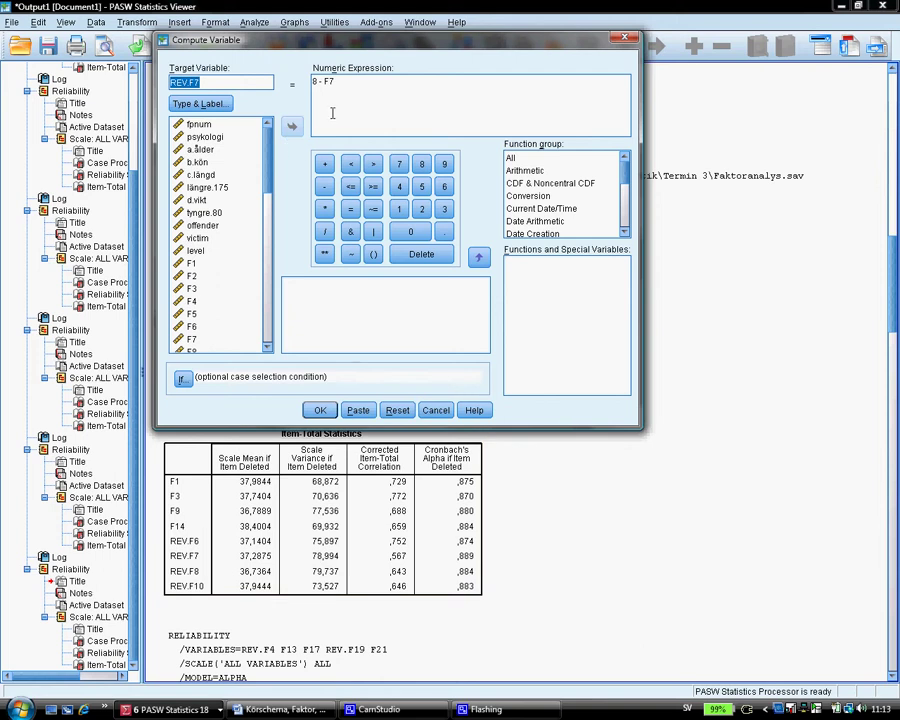
{"action": "left_click", "coordinate": [397, 410]}
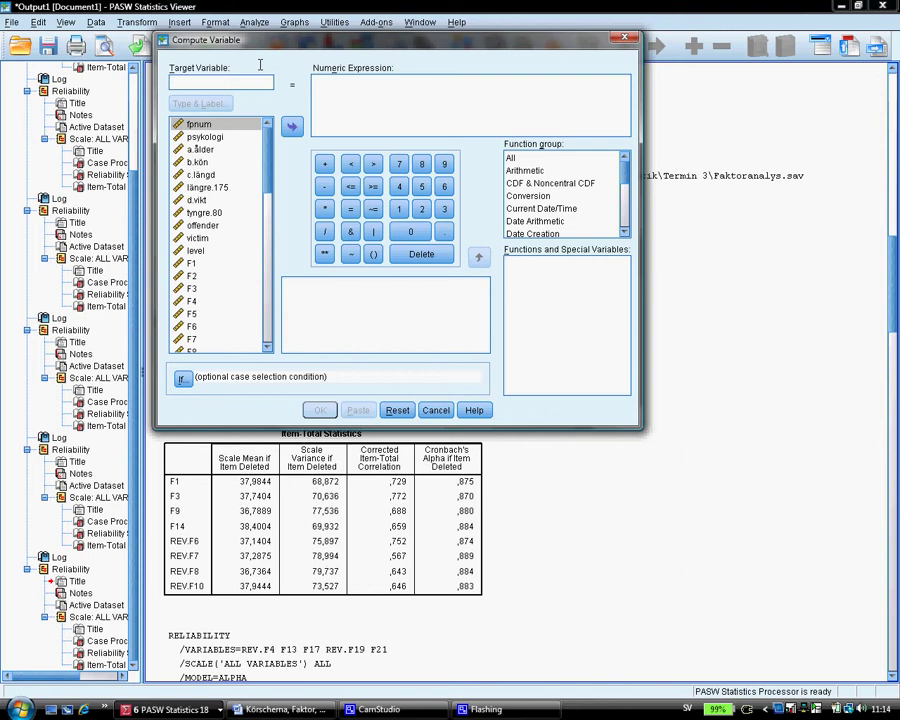
{"action": "type", "text": "A"}
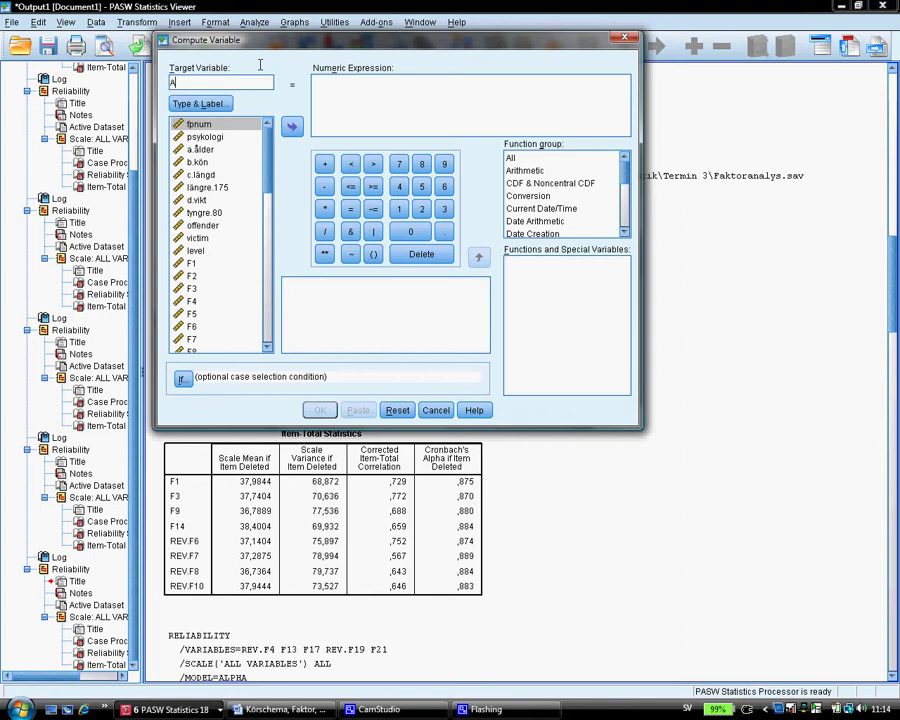
{"action": "type", "text": "FV"}
Begin the numeric expression with the MEAN function and enter F1 and F3 as its first comma-separated arguments.
{"action": "left_click", "coordinate": [362, 90]}
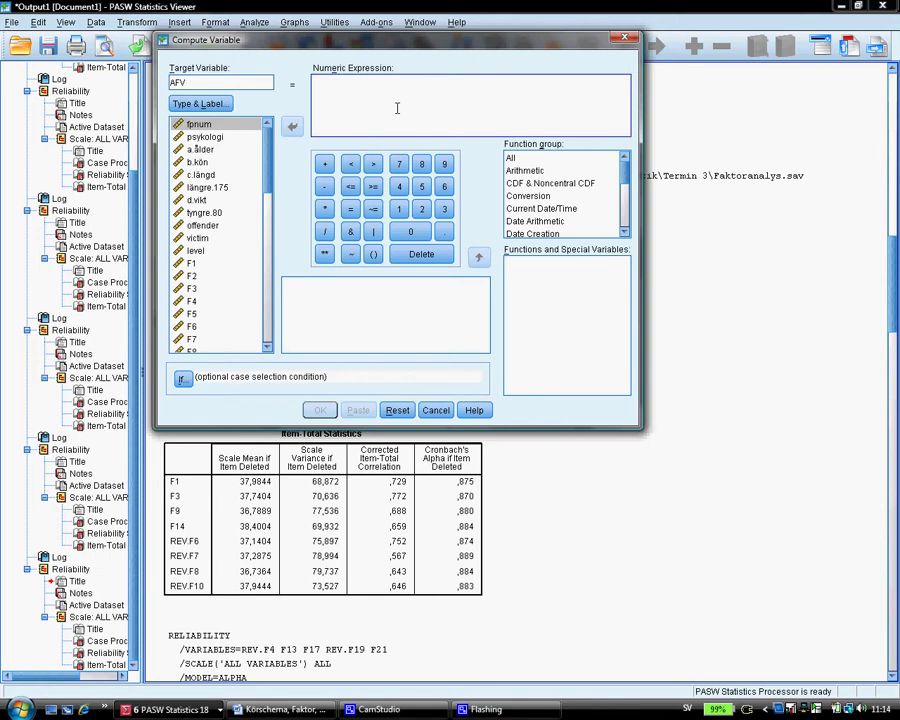
{"action": "type", "text": "M"}
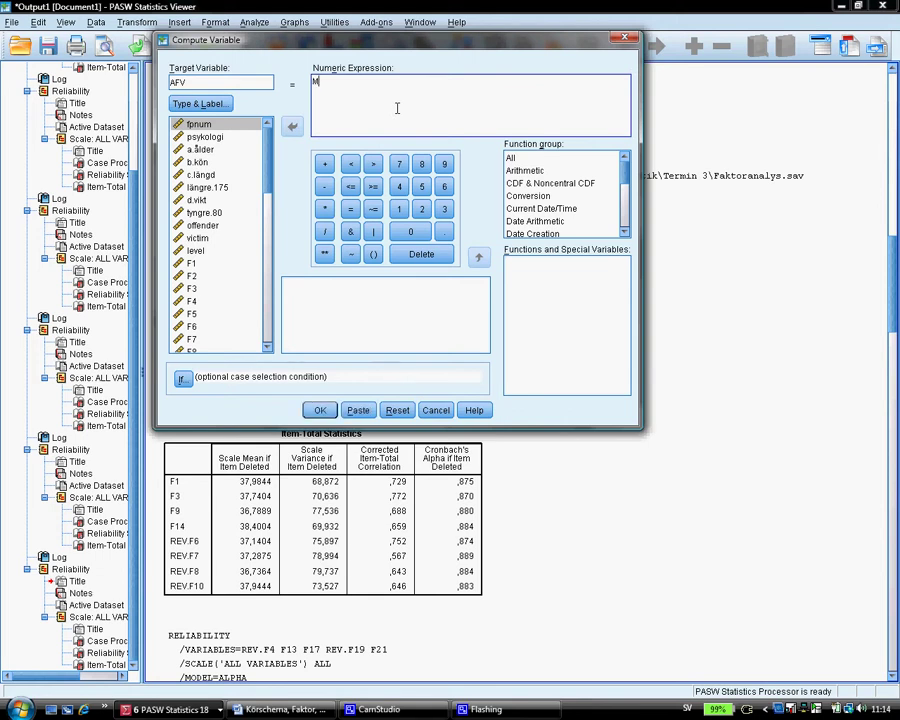
{"action": "type", "text": "EAN"}
{"action": "type", "text": "("}
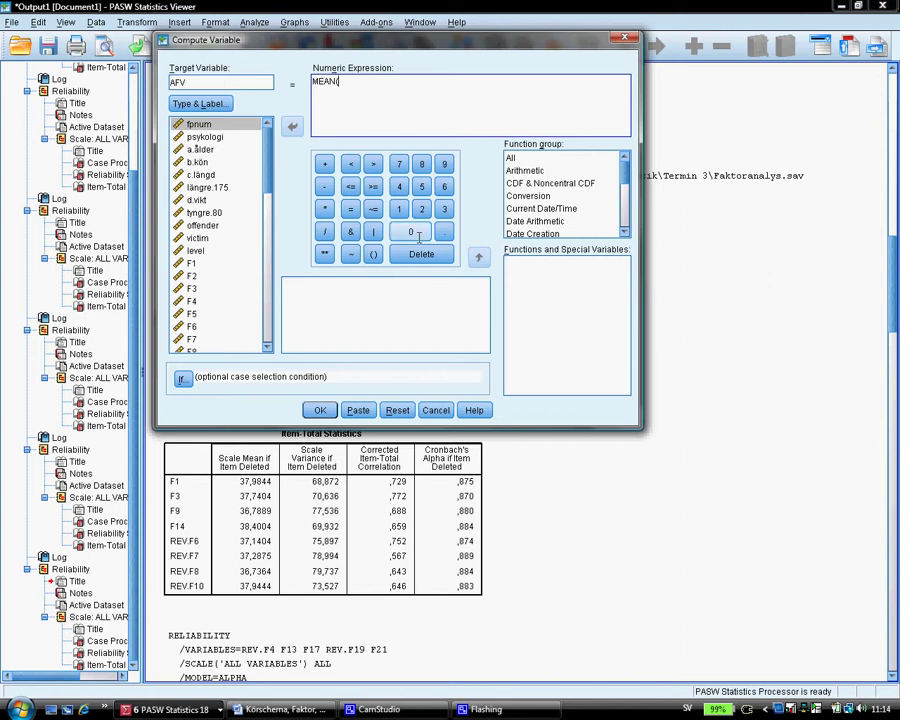
{"action": "left_click", "coordinate": [191, 262]}
{"action": "double_click", "coordinate": [191, 262]}
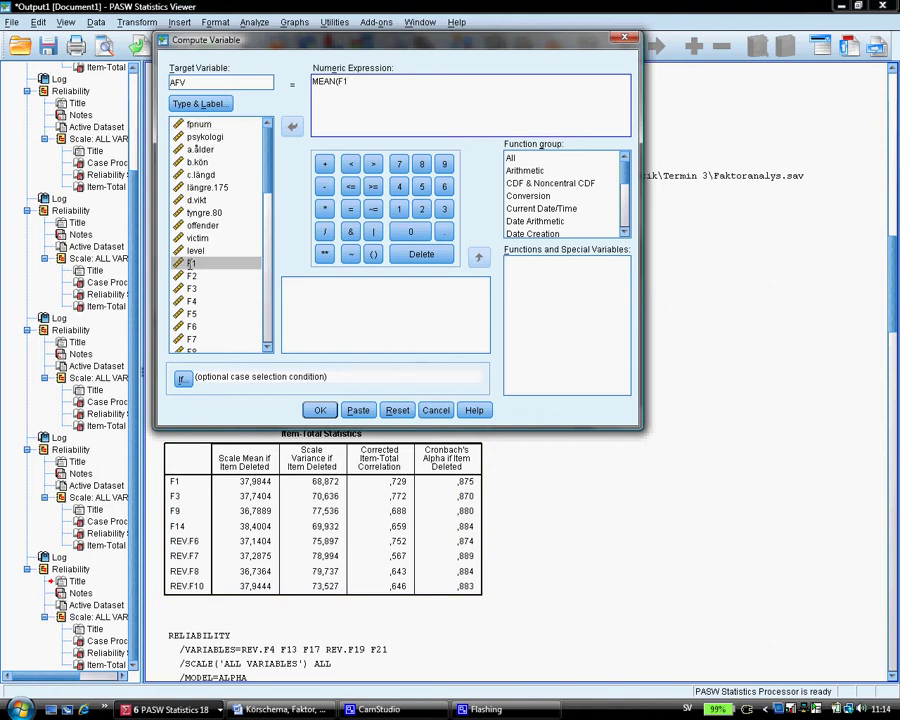
{"action": "type", "text": ","}
{"action": "double_click", "coordinate": [191, 288]}
{"action": "type", "text": ","}
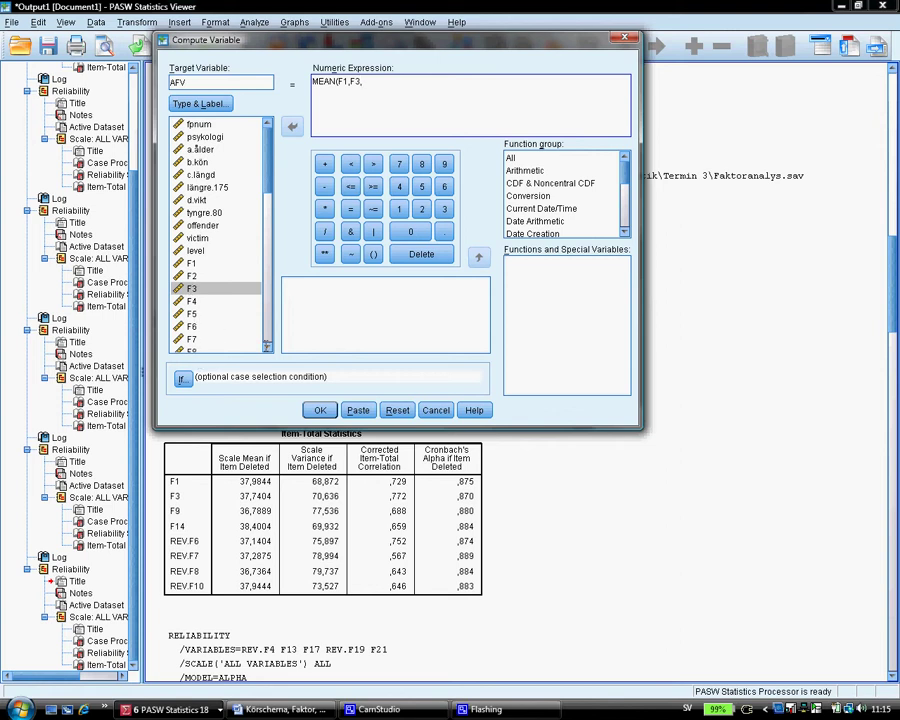
Add F9 and F14 to the MEAN expression, each followed by a comma.
{"action": "double_click", "coordinate": [267, 342]}
{"action": "left_click", "coordinate": [267, 342]}
{"action": "left_click", "coordinate": [267, 342]}
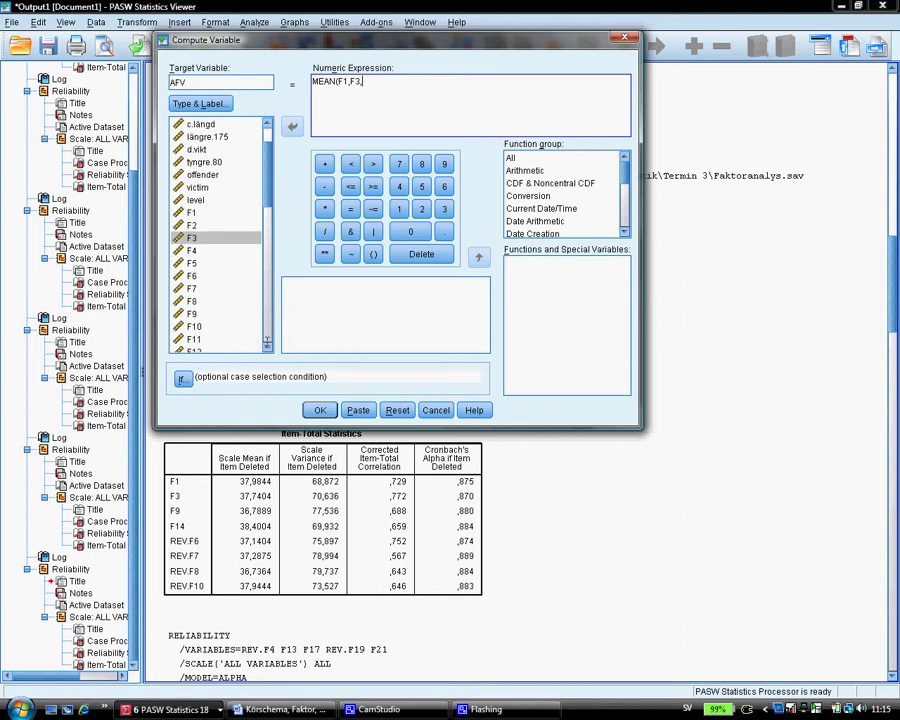
{"action": "double_click", "coordinate": [190, 313]}
{"action": "type", "text": ","}
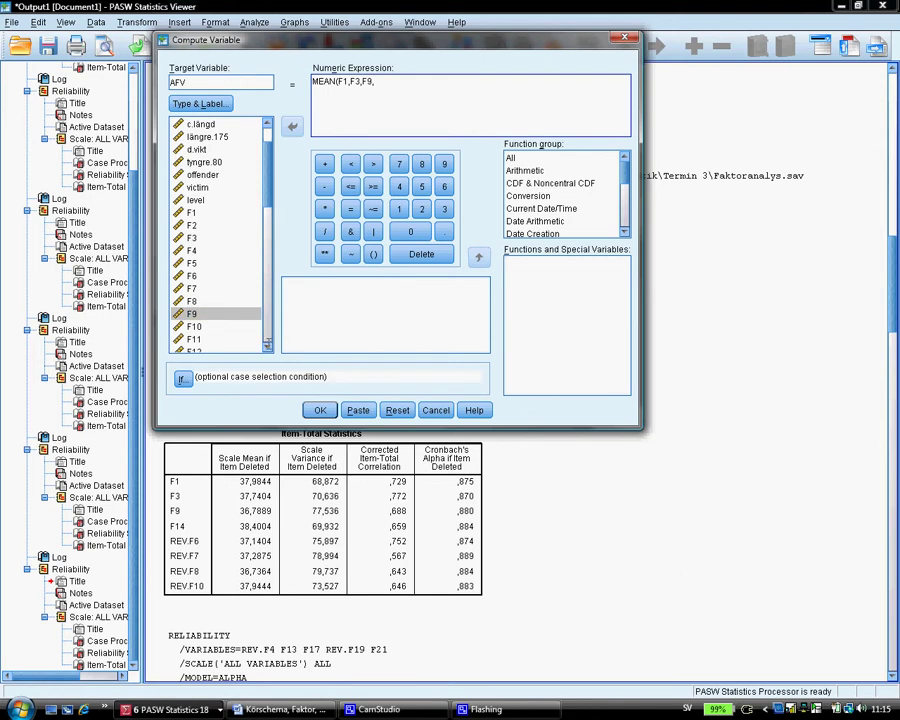
{"action": "scroll", "coordinate": [196, 326], "scroll_direction": "down", "scroll_amount": 2}
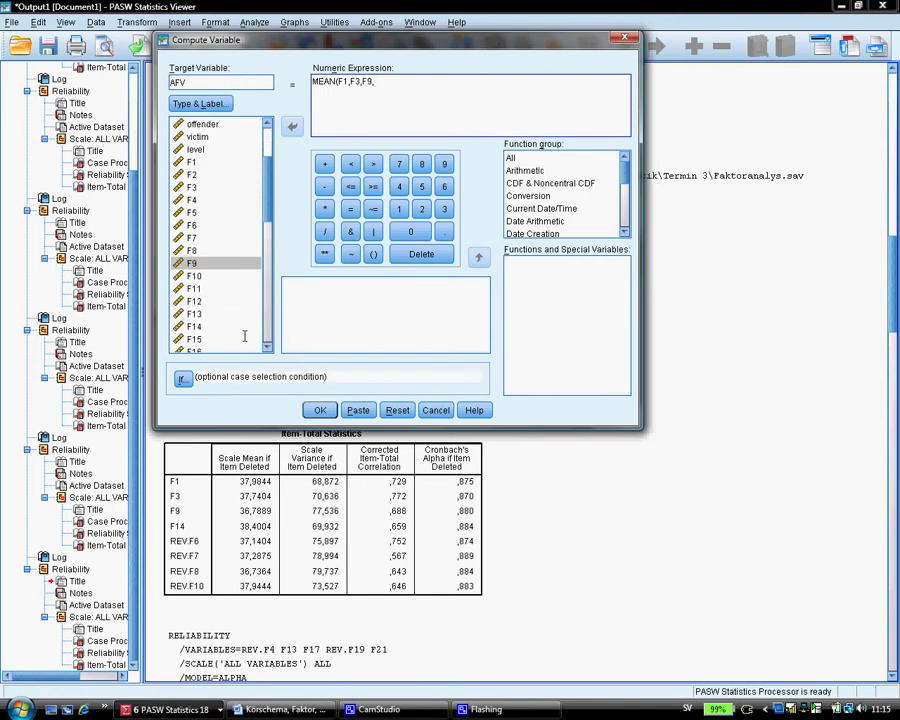
{"action": "double_click", "coordinate": [193, 326]}
{"action": "type", "text": ","}
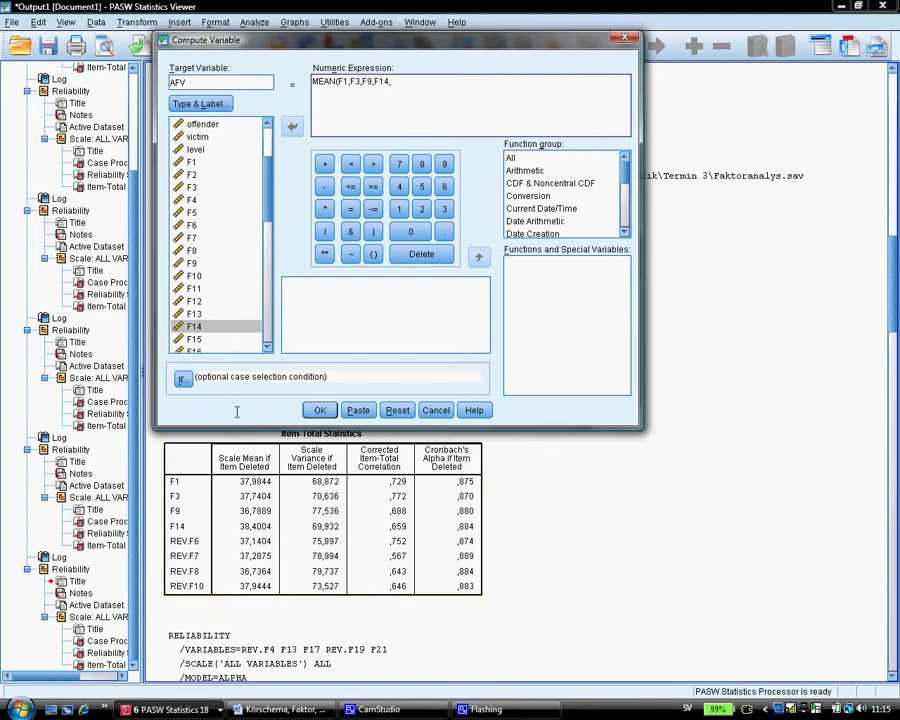
Complete the MEAN expression with REV.F6, REV.F7, REV.F8 and REV.F10, close the parenthesis, and compute the AFV variable.
{"action": "scroll", "coordinate": [273, 236], "scroll_direction": "down", "scroll_amount": 4}
{"action": "scroll", "coordinate": [250, 236], "scroll_direction": "down", "scroll_amount": 5}
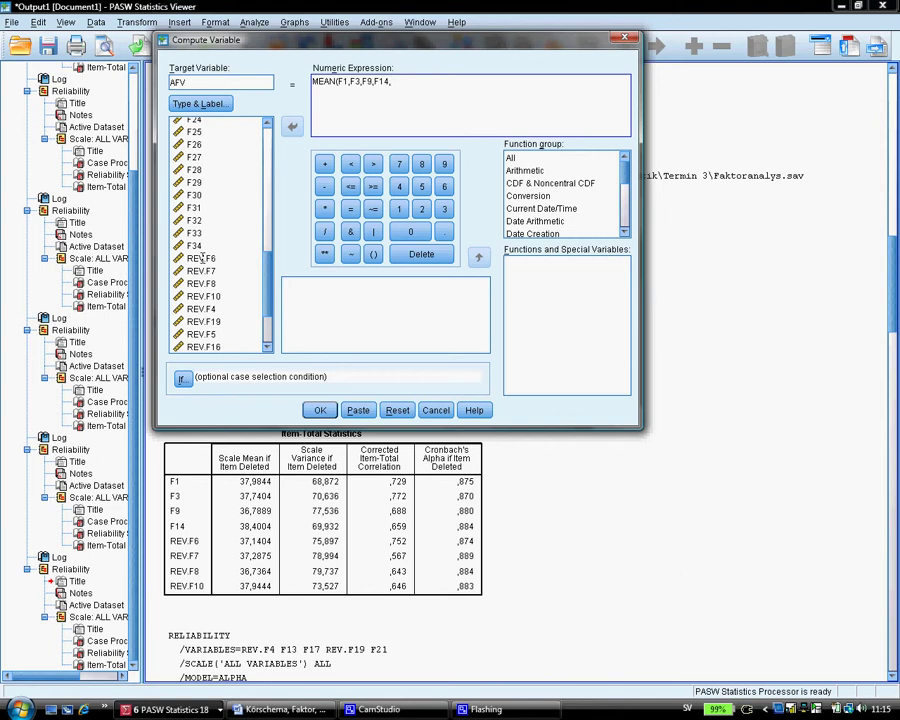
{"action": "left_click", "coordinate": [197, 258]}
{"action": "double_click", "coordinate": [191, 258]}
{"action": "type", "text": ",REV.F7,"}
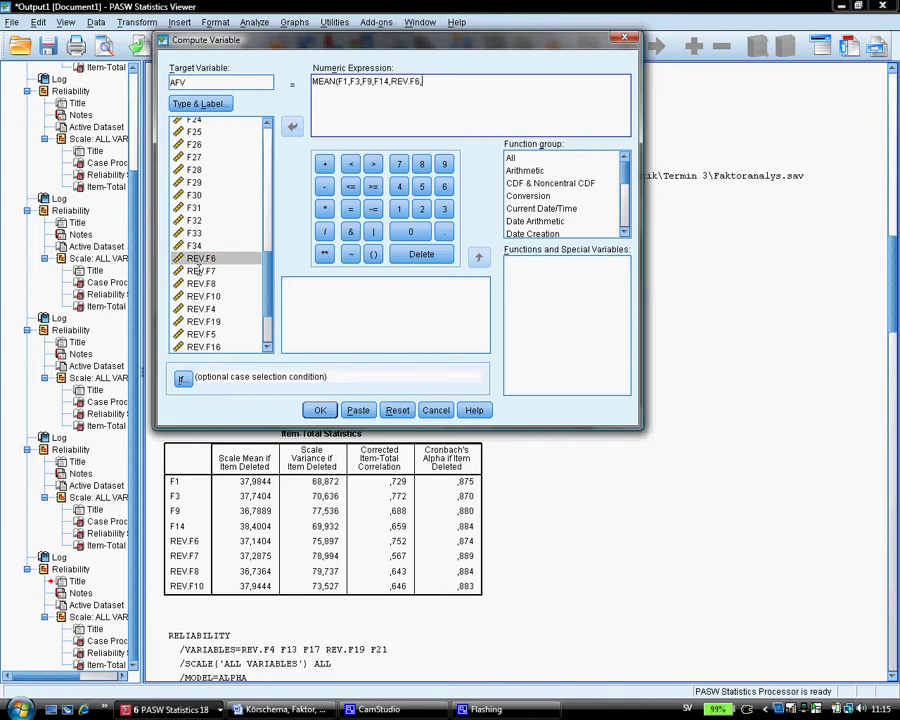
{"action": "double_click", "coordinate": [199, 270]}
{"action": "type", "text": ",REV.F8,"}
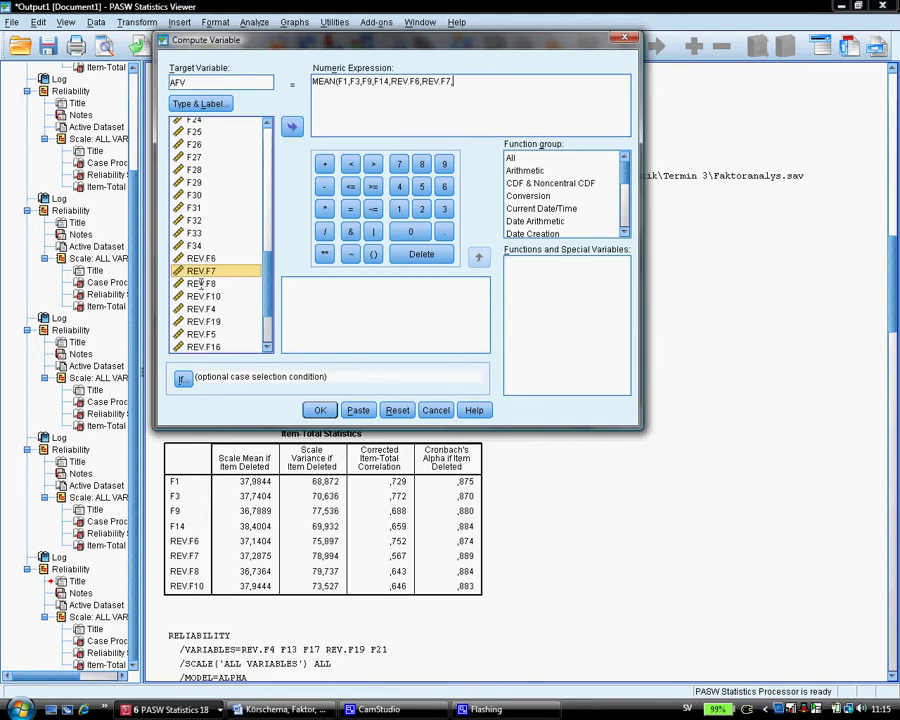
{"action": "double_click", "coordinate": [200, 283]}
{"action": "type", "text": ","}
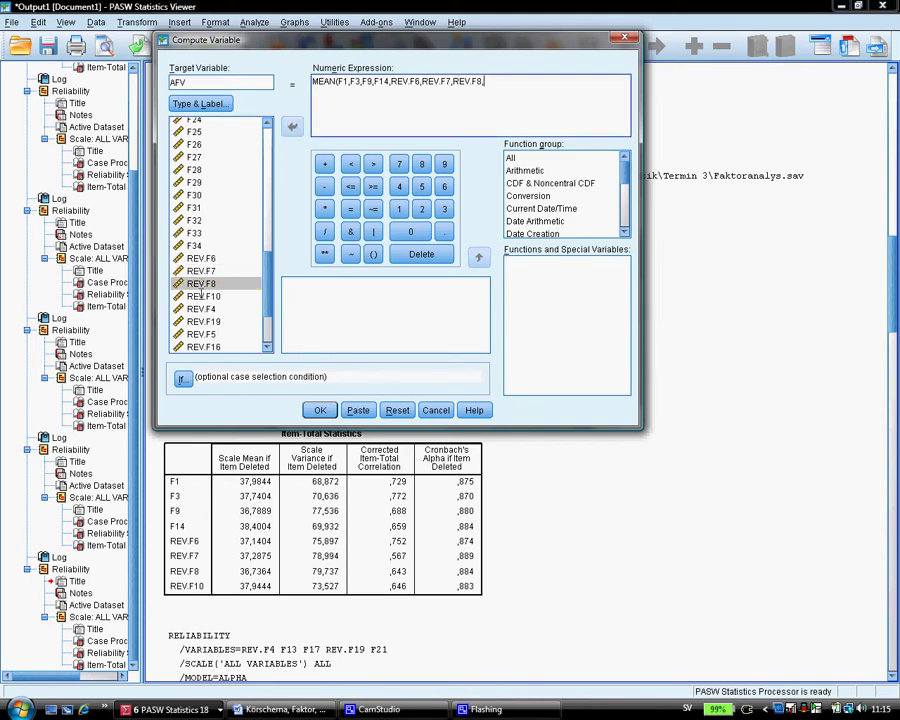
{"action": "double_click", "coordinate": [201, 296]}
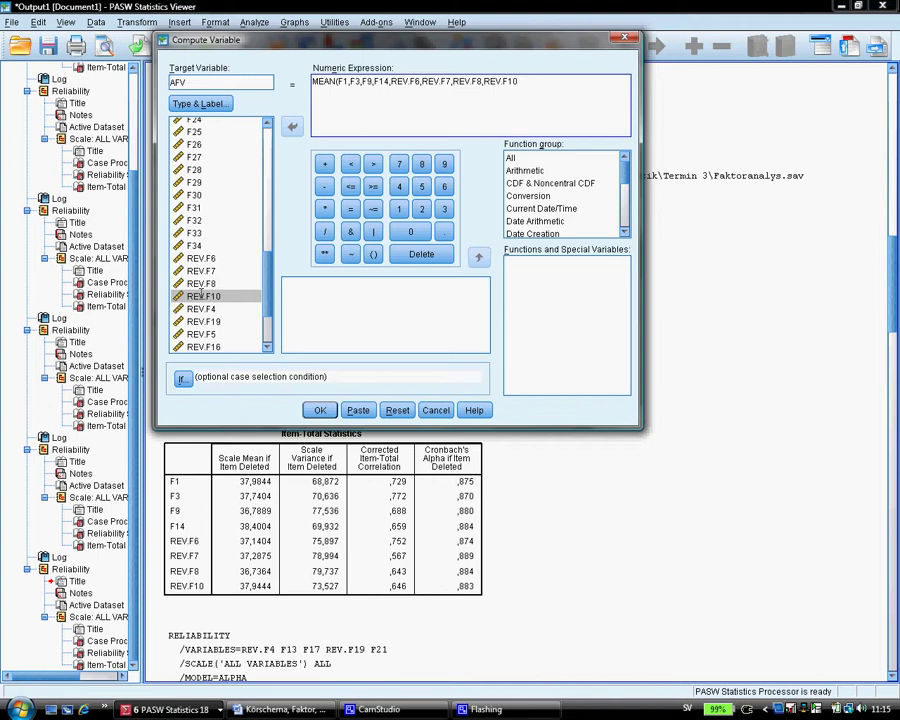
{"action": "type", "text": ")"}
{"action": "left_click", "coordinate": [319, 410]}
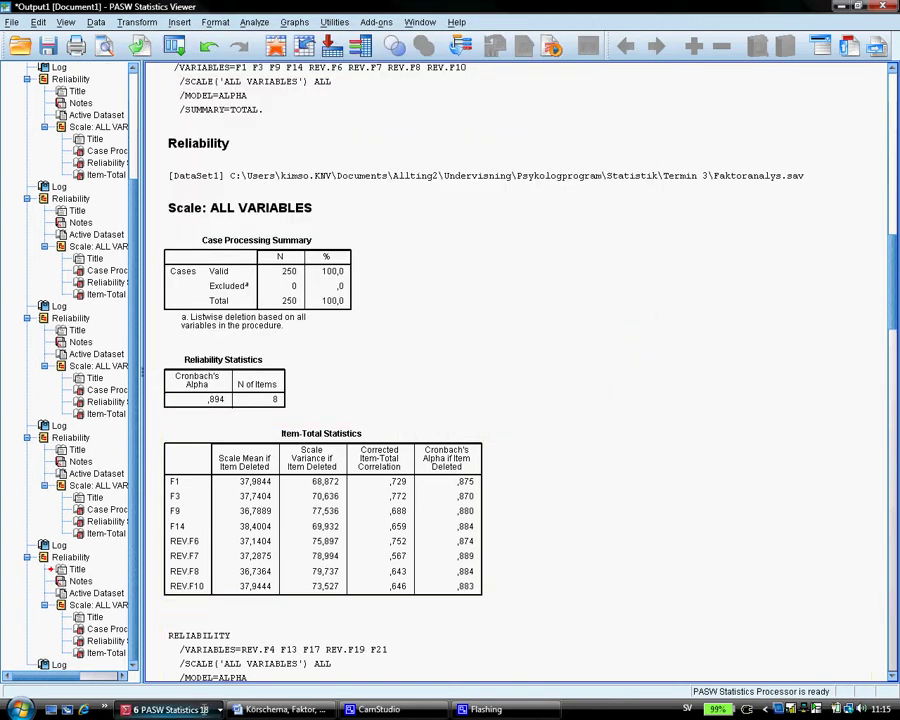
Switch to the Faktoranalys.sav data and examine the AFV scores of cases 9, 29, 30 and 27.
{"action": "left_click", "coordinate": [216, 711]}
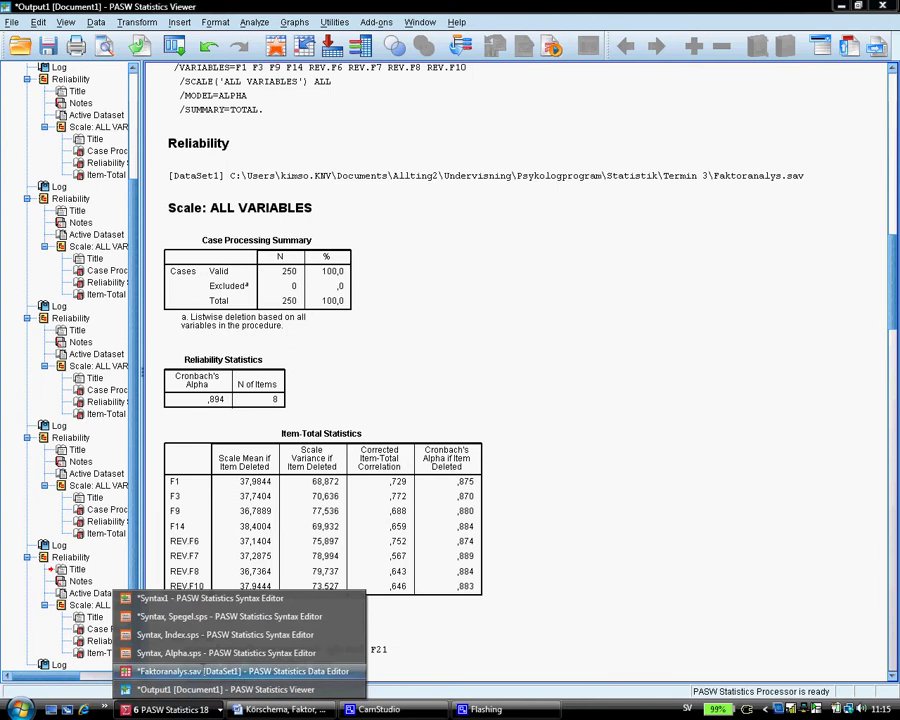
{"action": "left_click", "coordinate": [205, 670]}
{"action": "left_click_drag", "start_coordinate": [438, 646], "coordinate": [695, 643]}
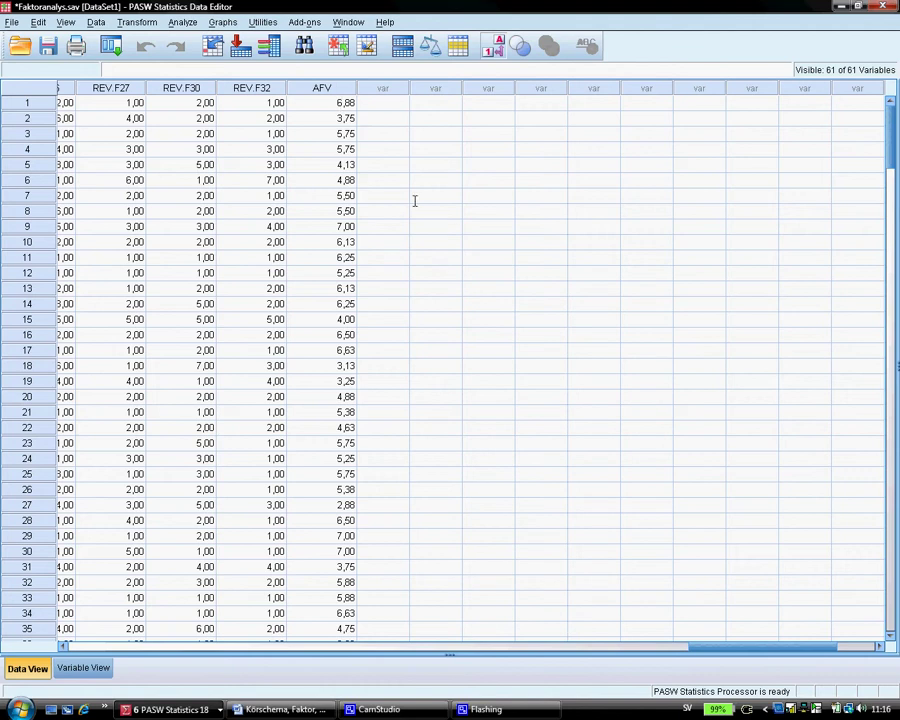
{"action": "left_click", "coordinate": [321, 226]}
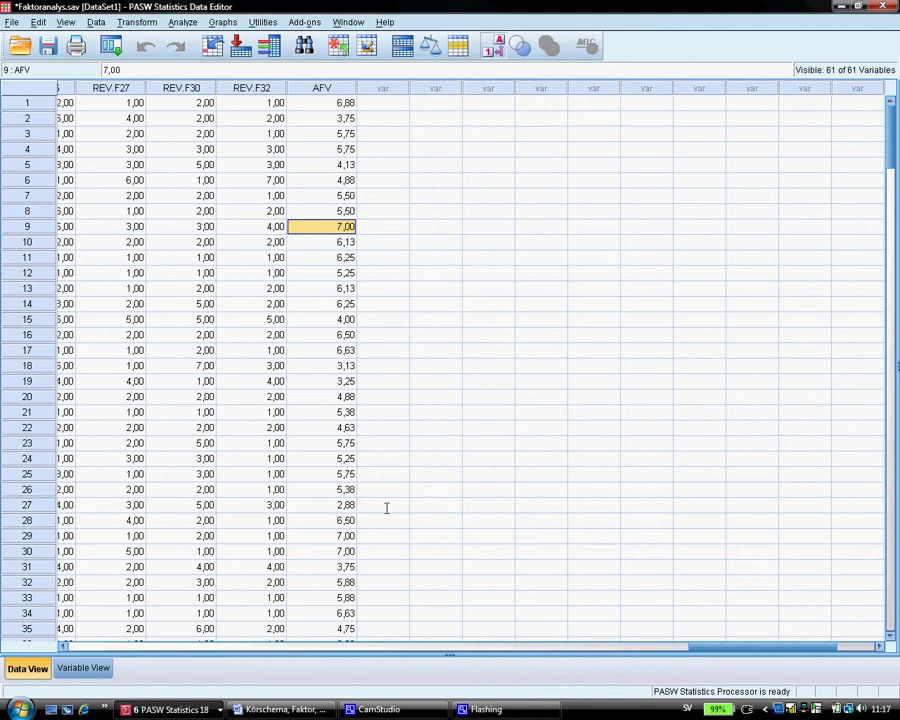
{"action": "left_click", "coordinate": [321, 536]}
{"action": "left_click", "coordinate": [321, 550]}
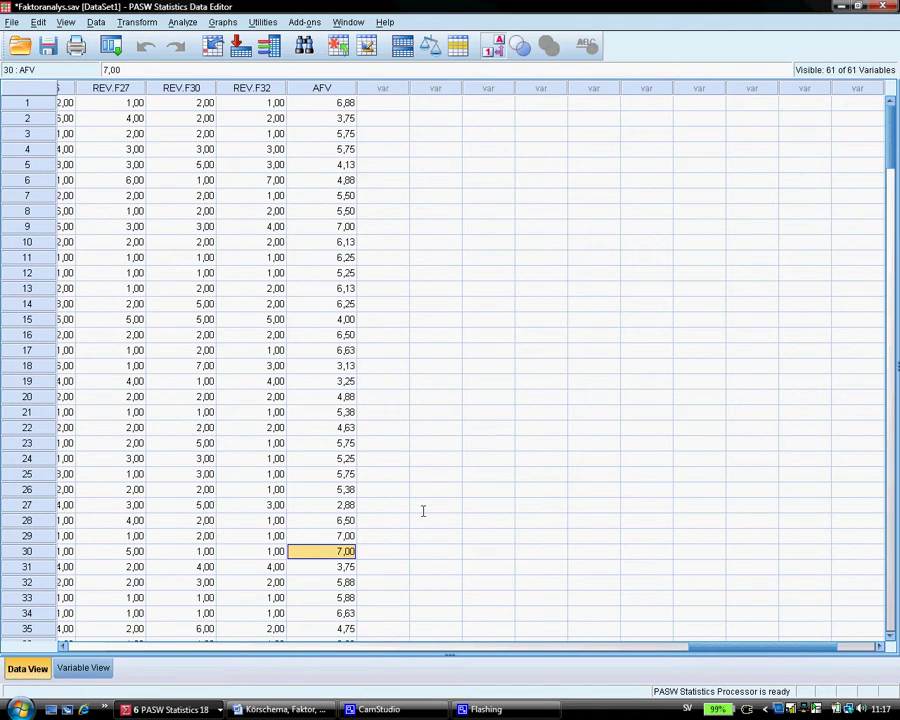
{"action": "left_click", "coordinate": [320, 505]}
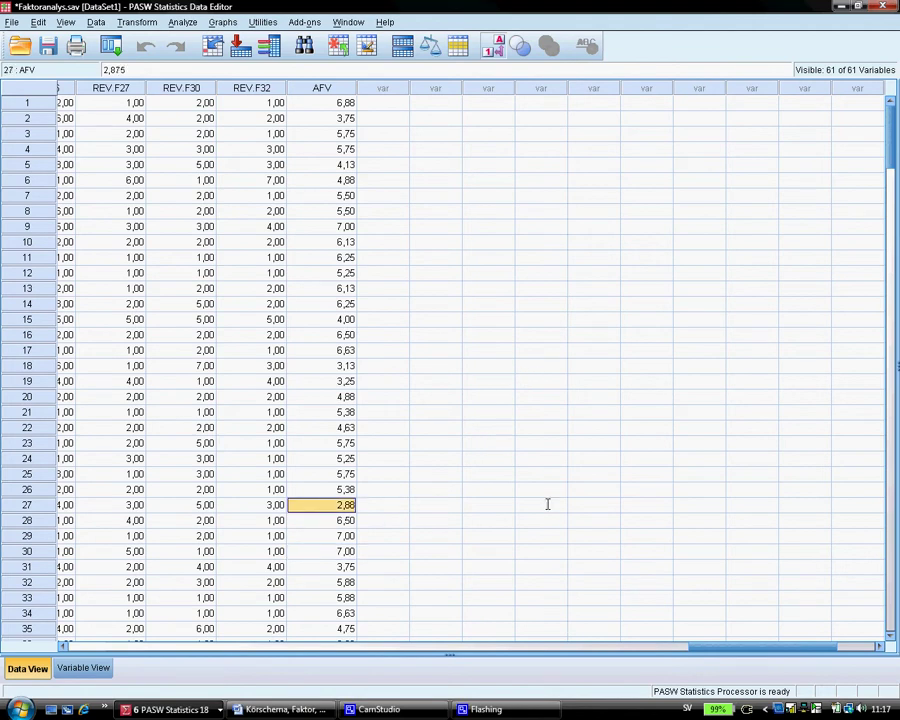